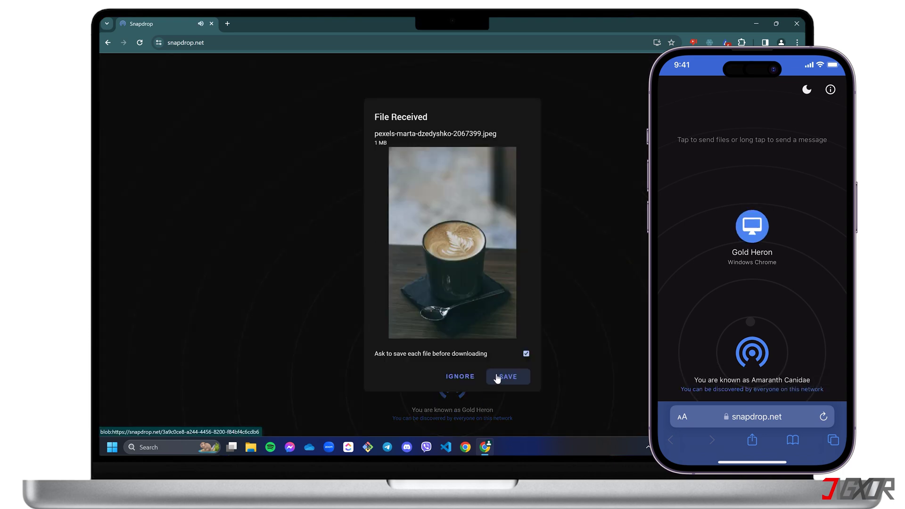
# Save the three received coffee photos, including the latte shot, and view them on ESD-USB (E:)
pyautogui.click(496, 375)
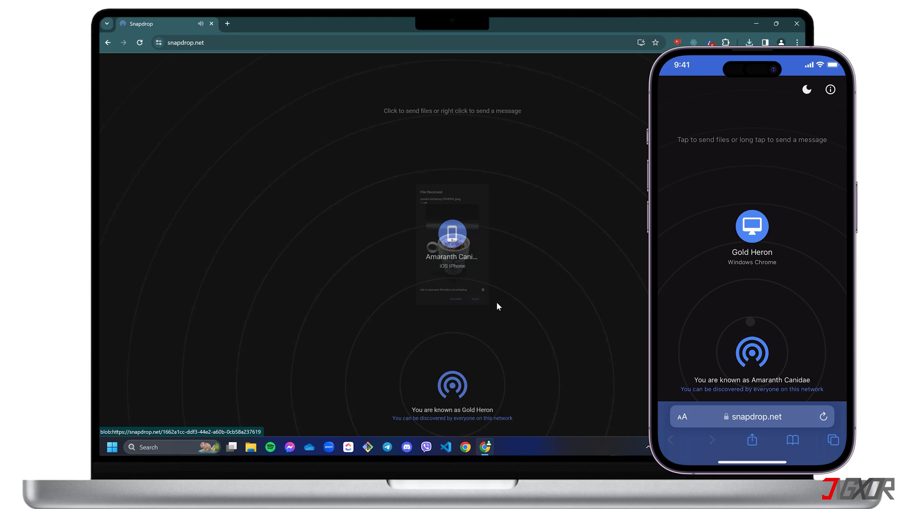
pyautogui.click(504, 374)
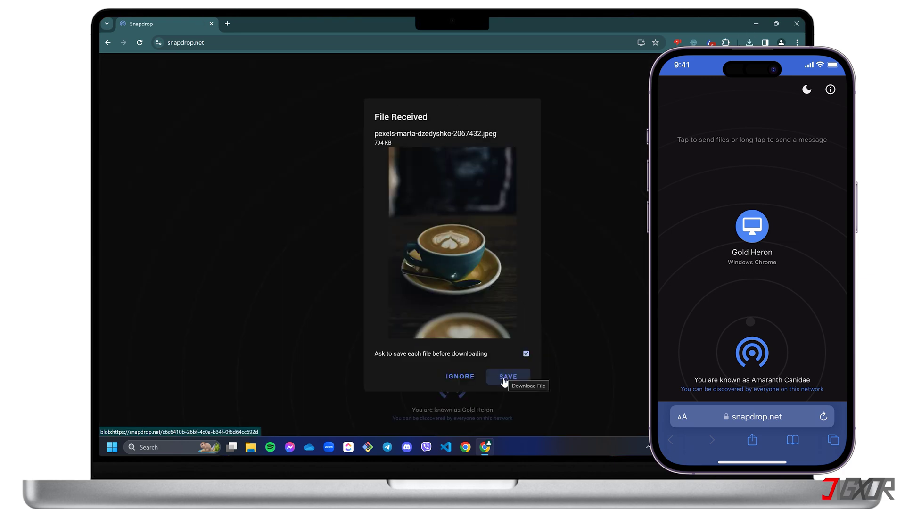
pyautogui.click(500, 377)
pyautogui.press('super+e')
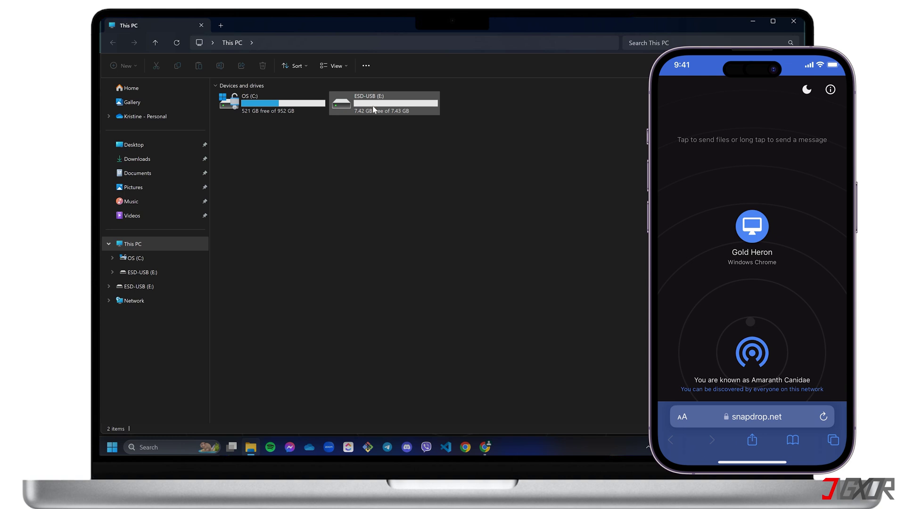
pyautogui.doubleClick(381, 106)
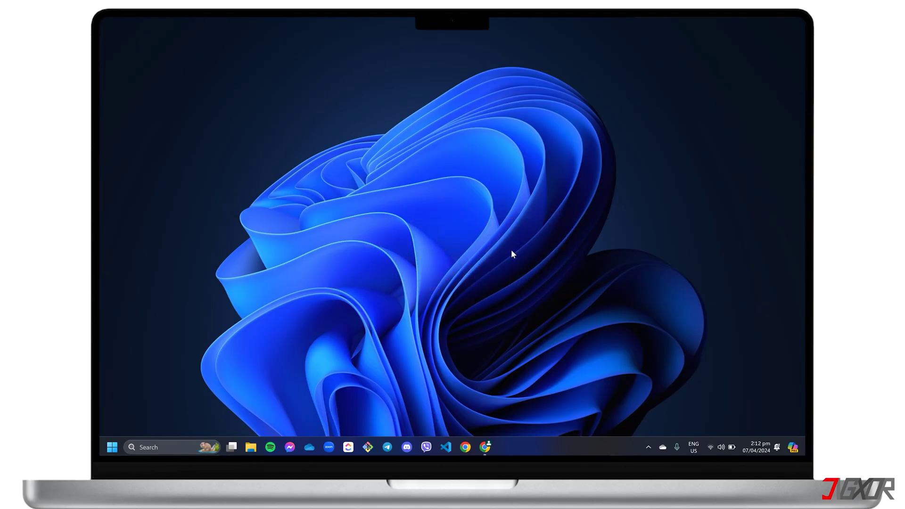
# Load snapdrop.net in a new Chrome window
pyautogui.click(482, 449)
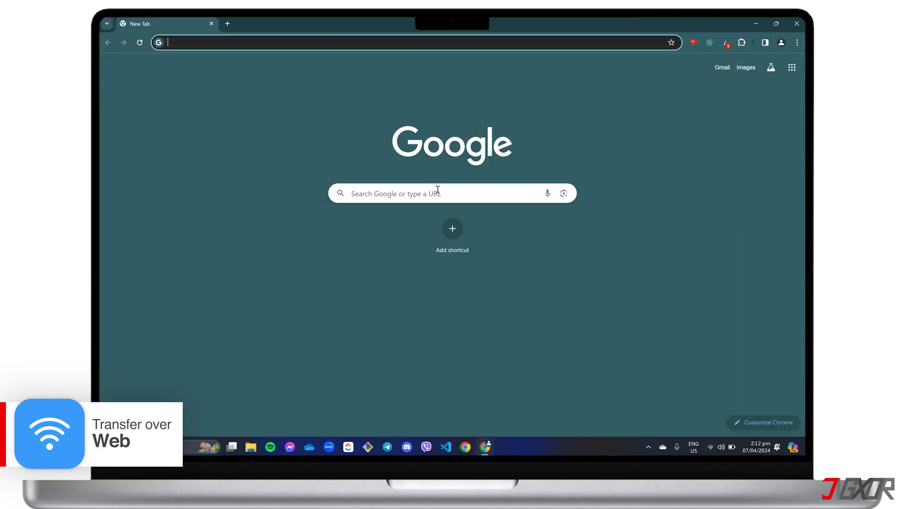
pyautogui.write('snapdrop.net')
pyautogui.press('Return')
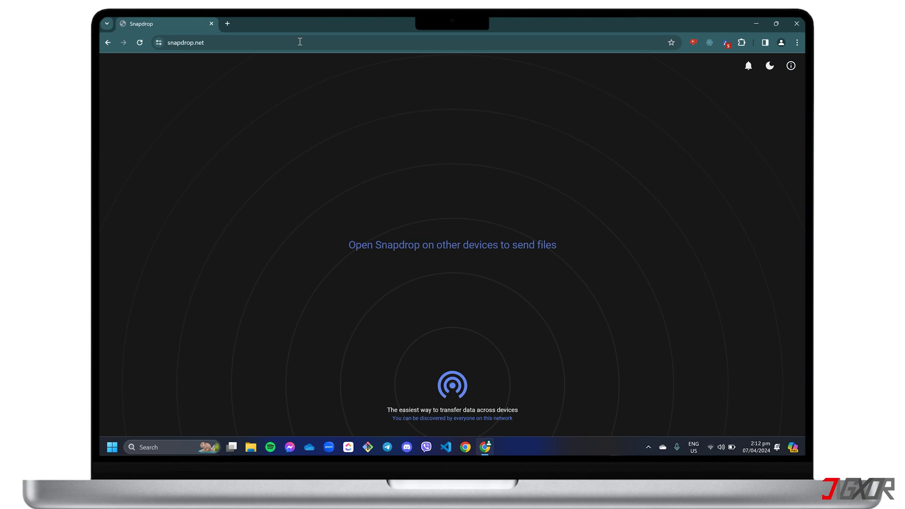
# Set Chrome's download folder to ESD-USB (E:) and turn off both the ask-where-to-save and show-downloads options
pyautogui.click(798, 43)
pyautogui.click(688, 339)
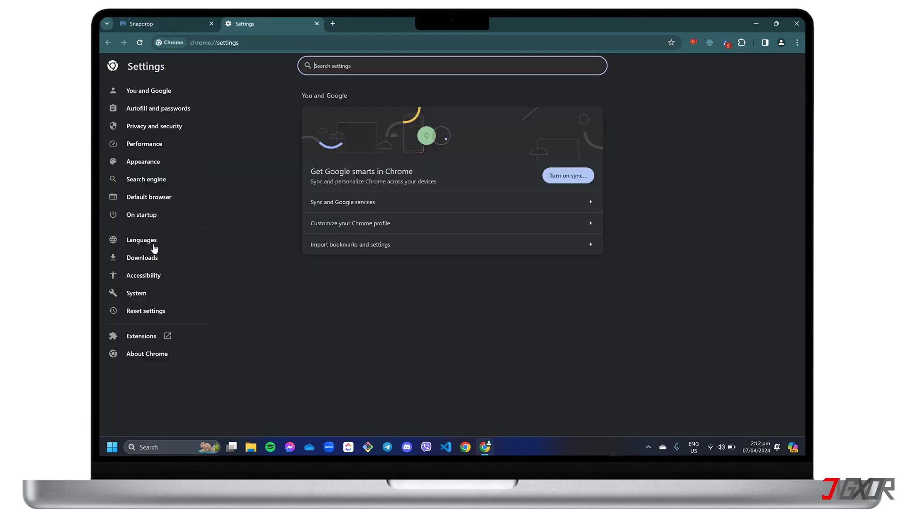
pyautogui.click(151, 257)
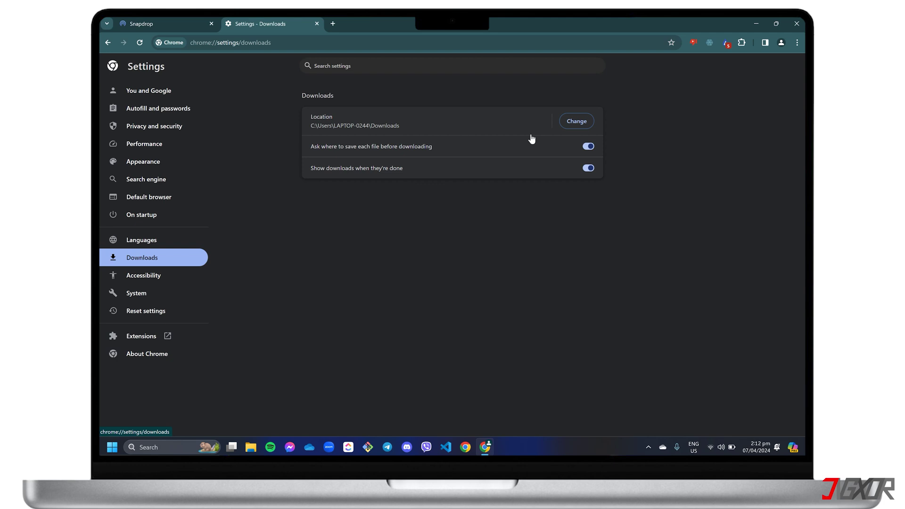
pyautogui.click(576, 121)
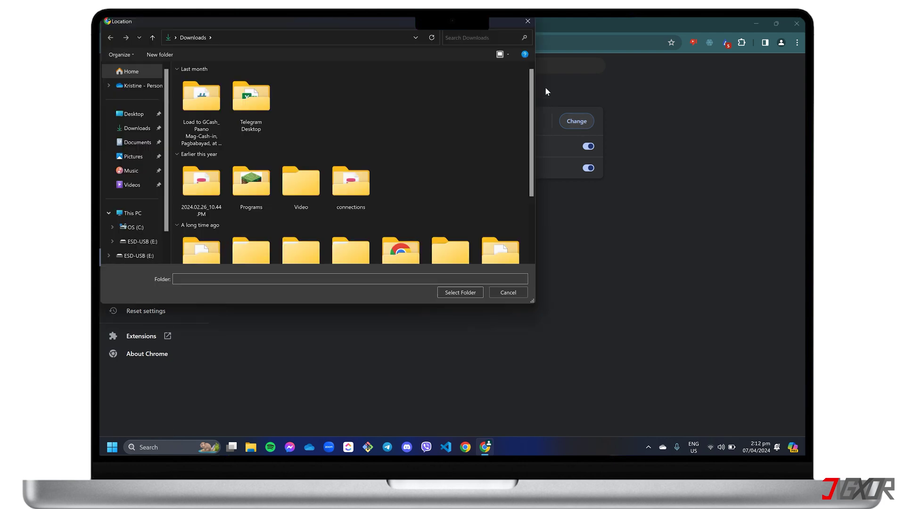
pyautogui.click(130, 213)
pyautogui.click(351, 92)
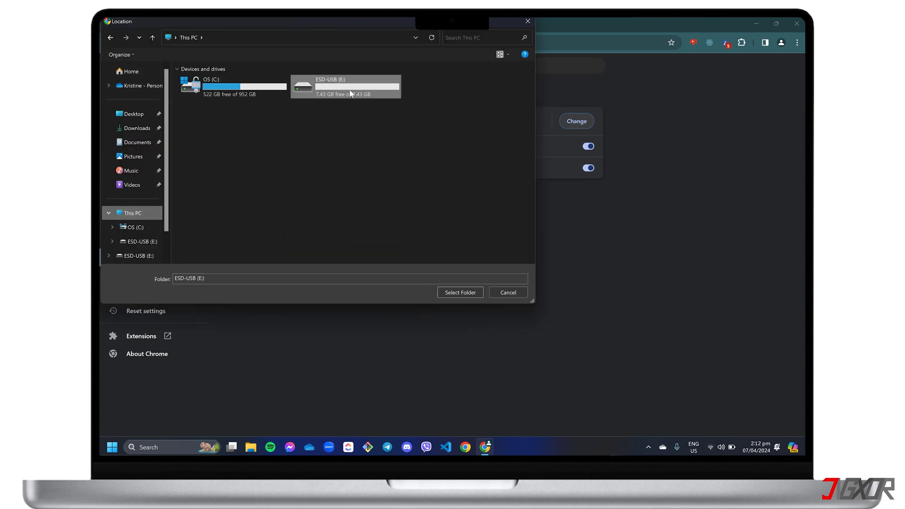
pyautogui.click(460, 293)
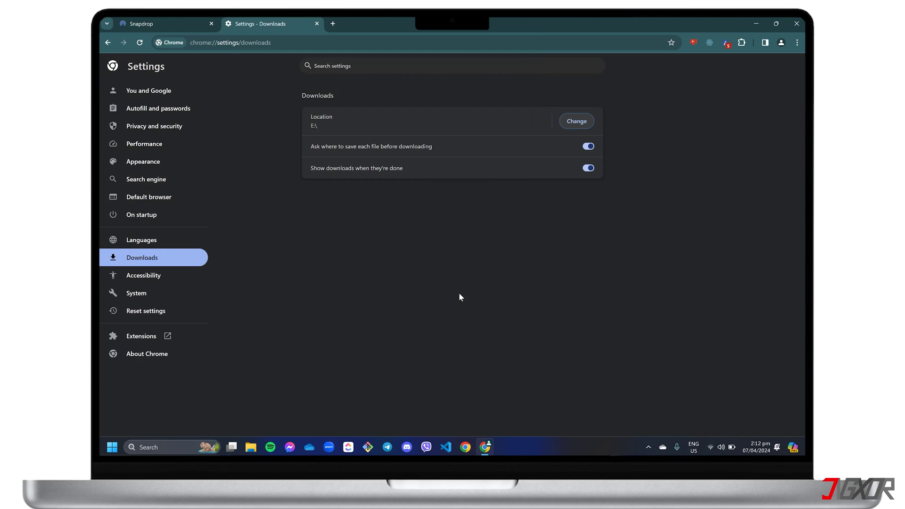
pyautogui.click(588, 146)
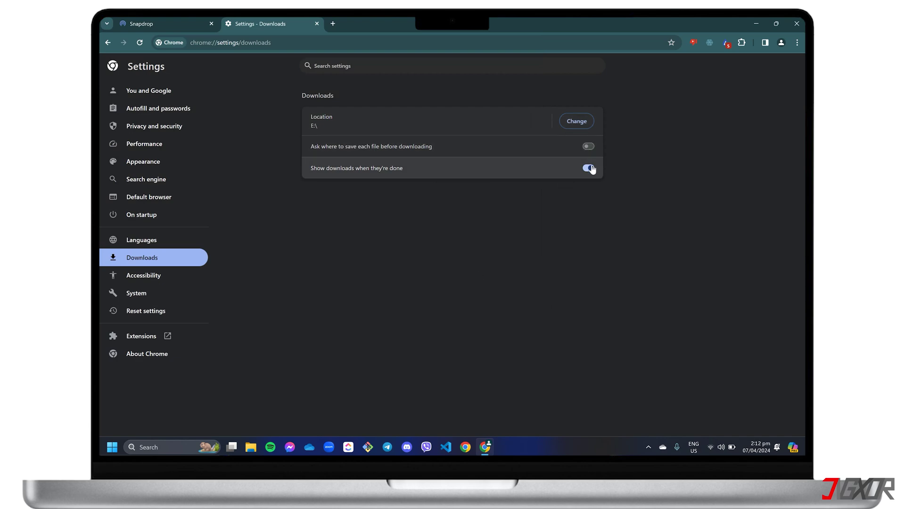
pyautogui.click(588, 168)
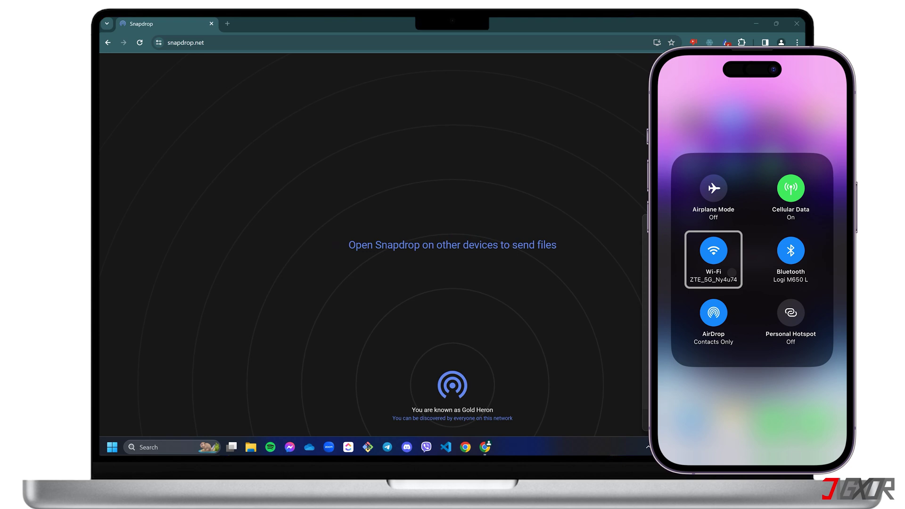
# Check in Quick Settings which Wi-Fi network the laptop is connected to
pyautogui.click(711, 448)
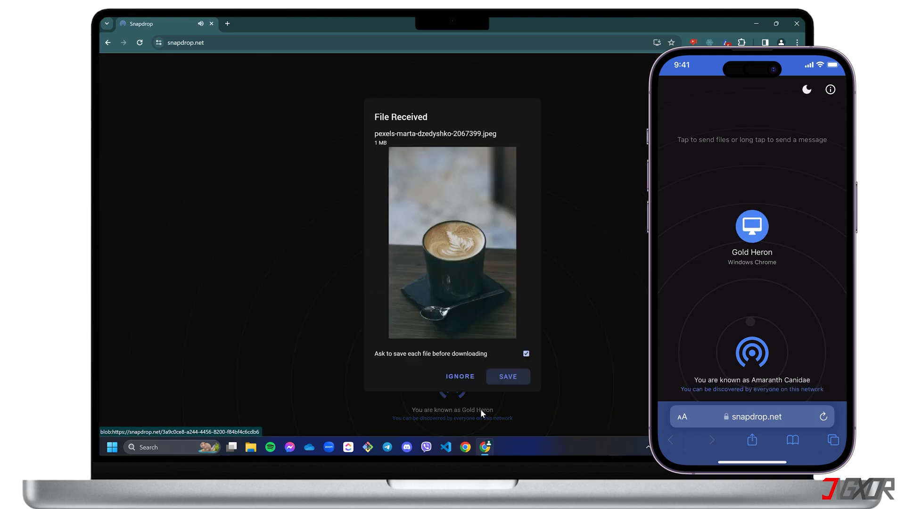
# Save the three received photos, including the cappuccino and latte shots, and view them on ESD-USB (E:)
pyautogui.click(497, 374)
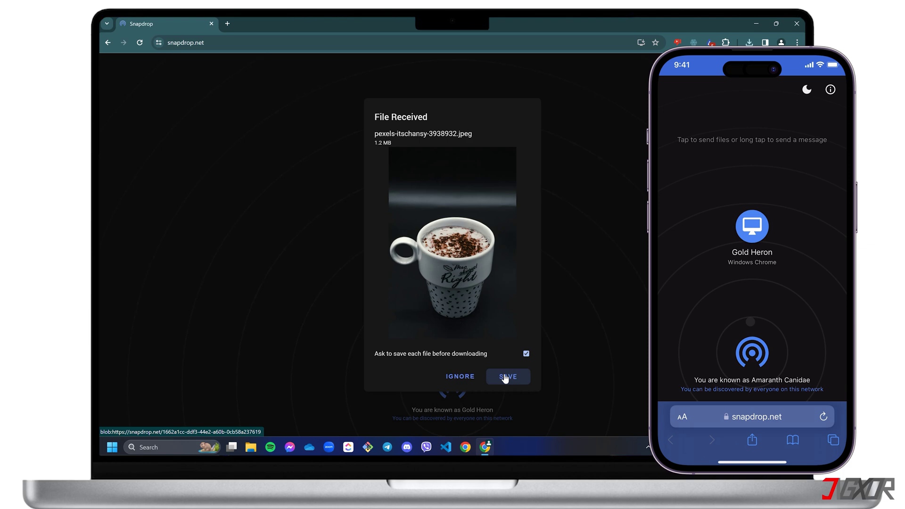
pyautogui.click(505, 378)
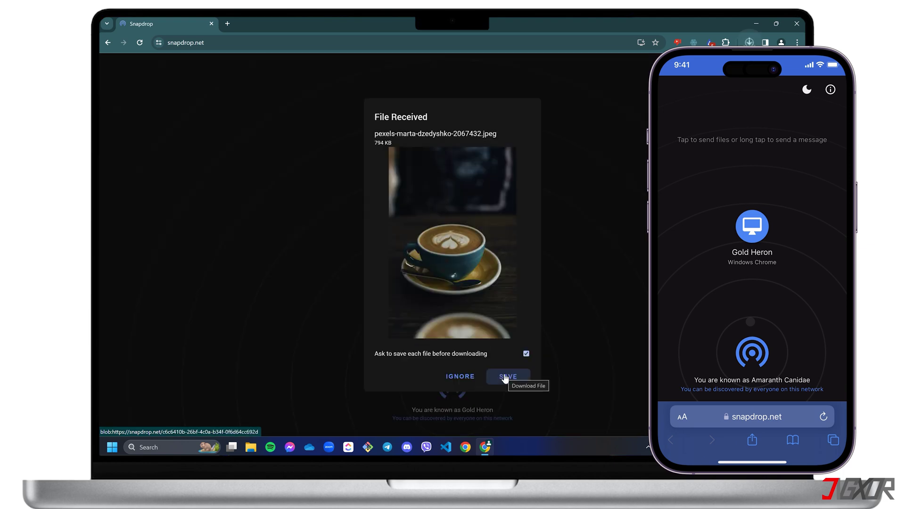
pyautogui.click(504, 378)
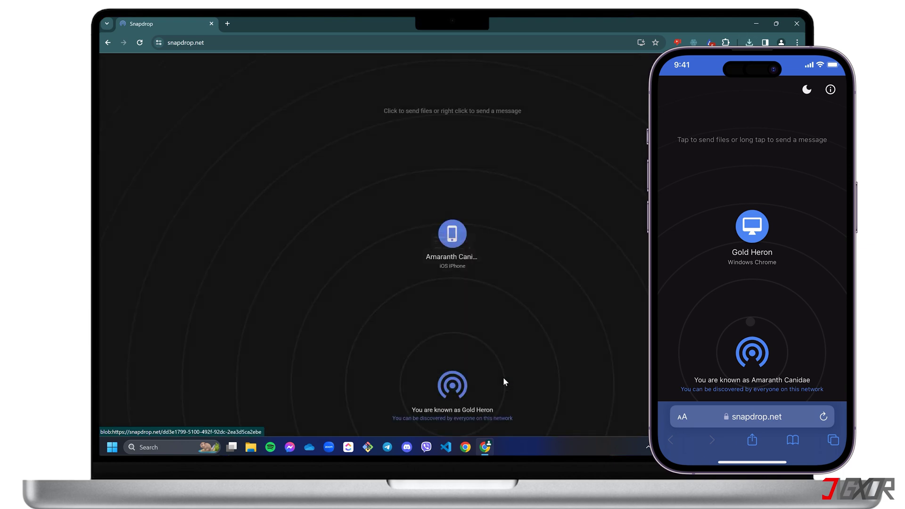
pyautogui.press('super+e')
pyautogui.doubleClick(382, 104)
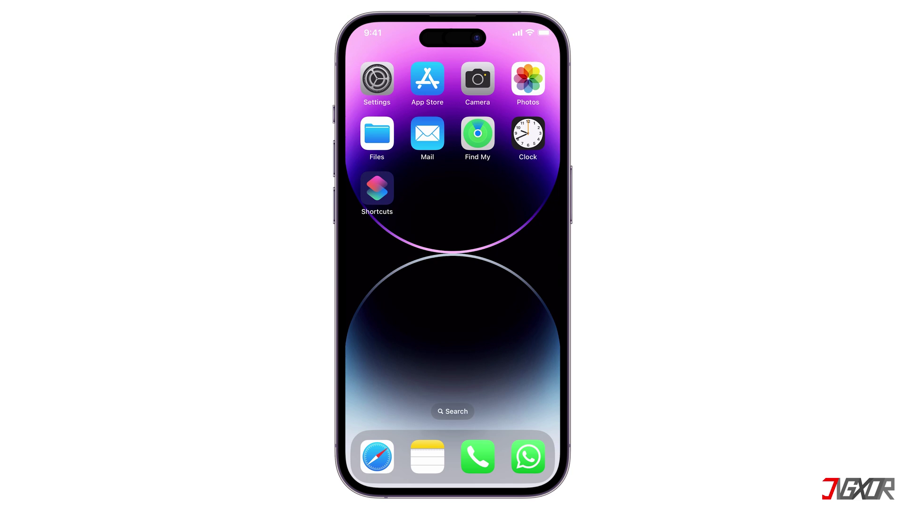
# Open the Photos page in the iPhone's Settings app
pyautogui.click(386, 89)
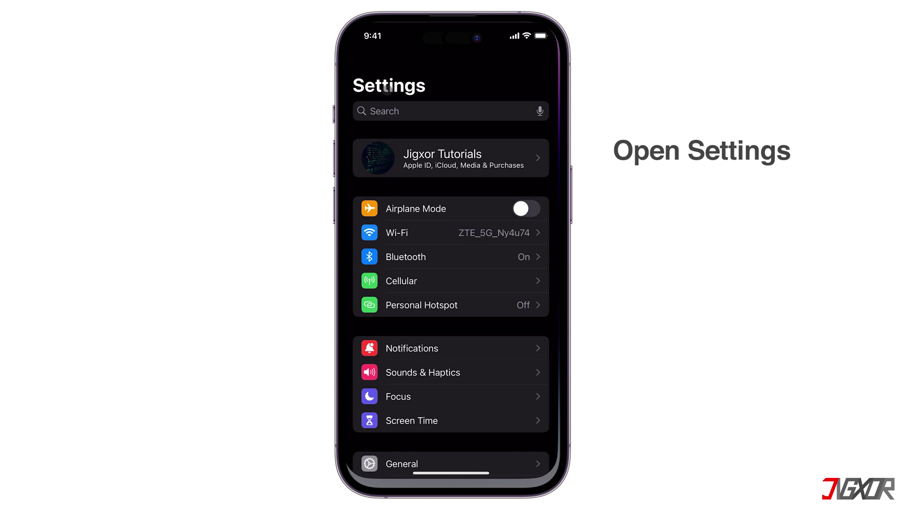
pyautogui.scroll(-10, 480, 326)
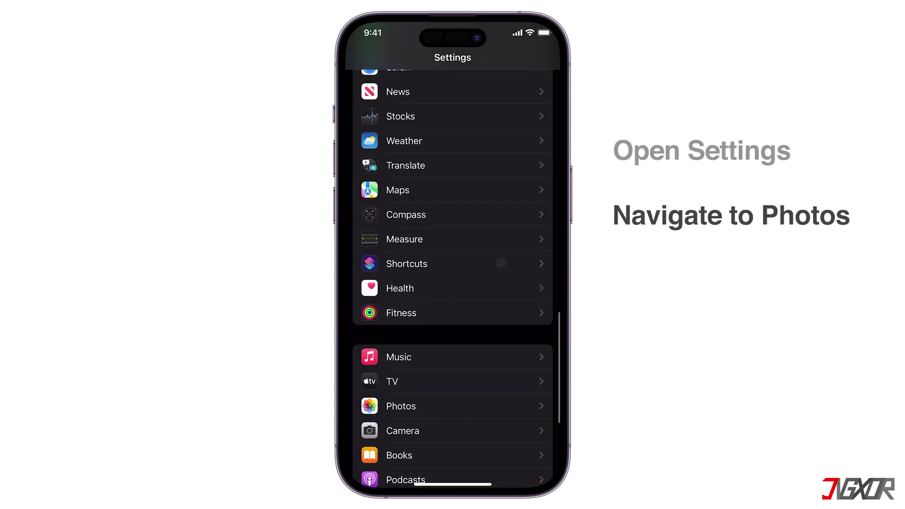
pyautogui.scroll(-3, 501, 263)
pyautogui.click(440, 296)
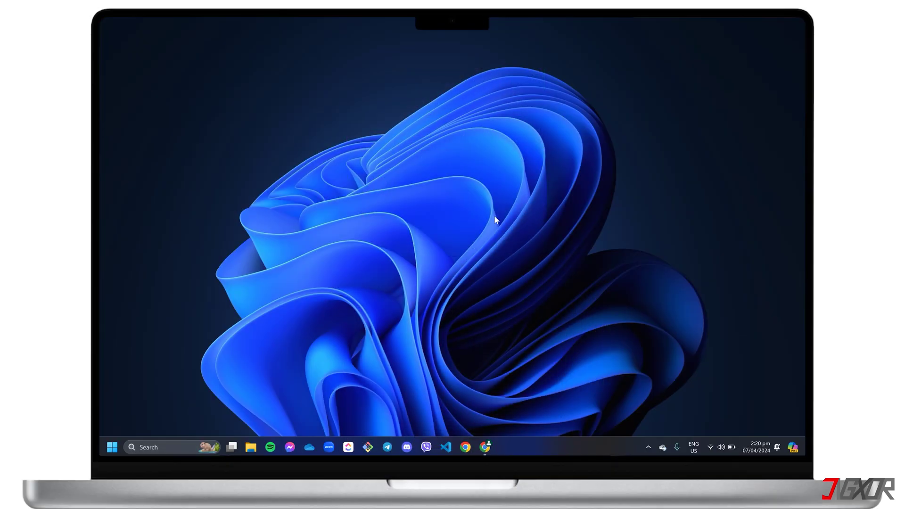
# Go to icloud.com/photos in Chrome and sign in with the Apple ID e-mail and password
pyautogui.click(484, 447)
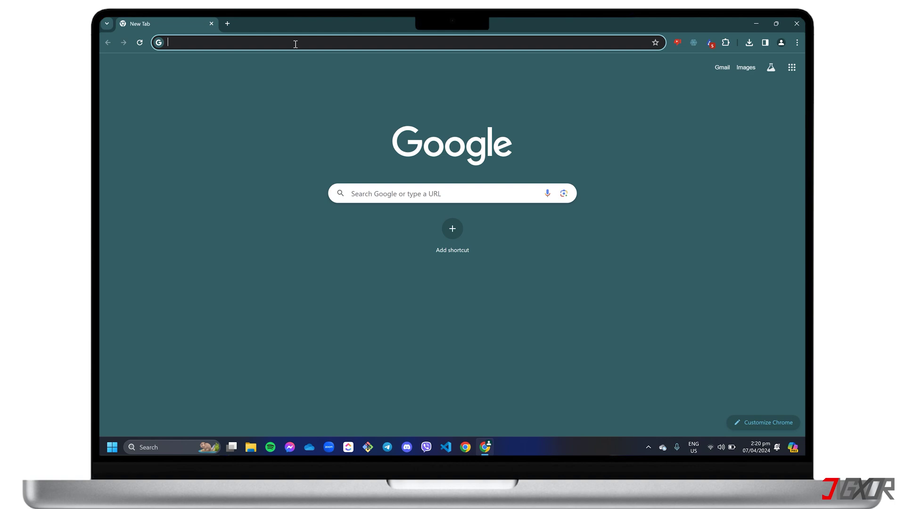
pyautogui.write('icloud.com/photos')
pyautogui.press('Return')
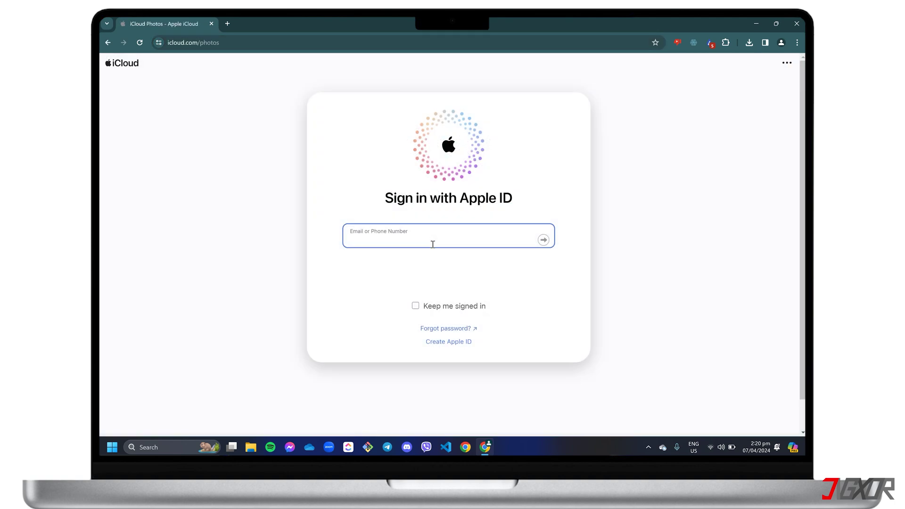
pyautogui.press('Return')
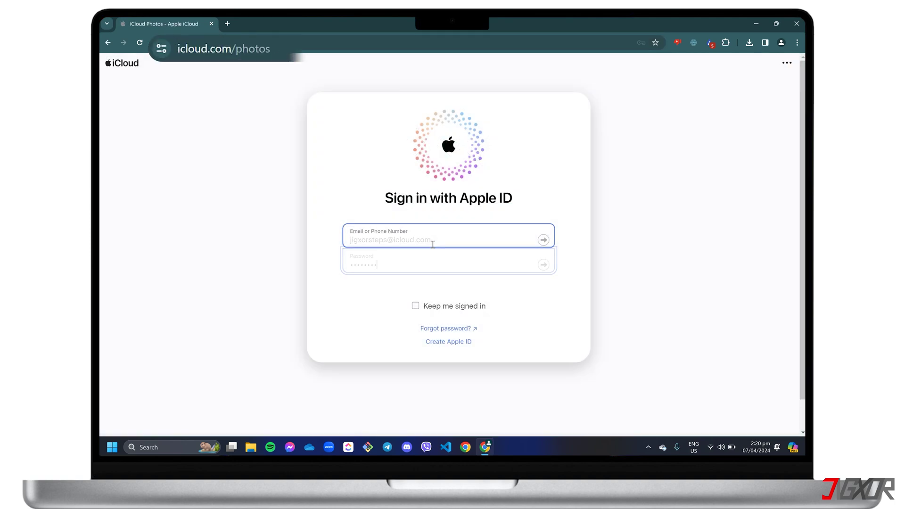
pyautogui.write('********')
pyautogui.press('Return')
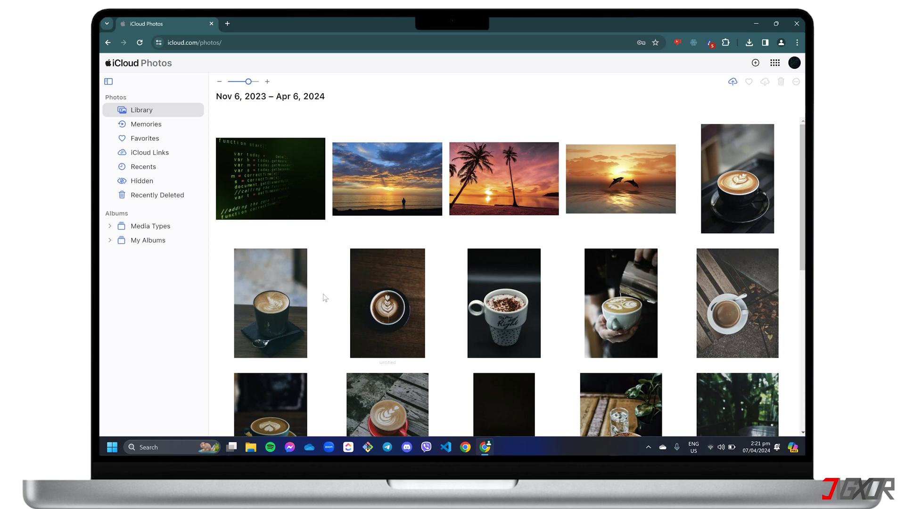
# Select the five coffee photos in the second row and download them
pyautogui.click(301, 307)
pyautogui.keyDown('shift'); pyautogui.click(709, 307); pyautogui.keyUp('shift')
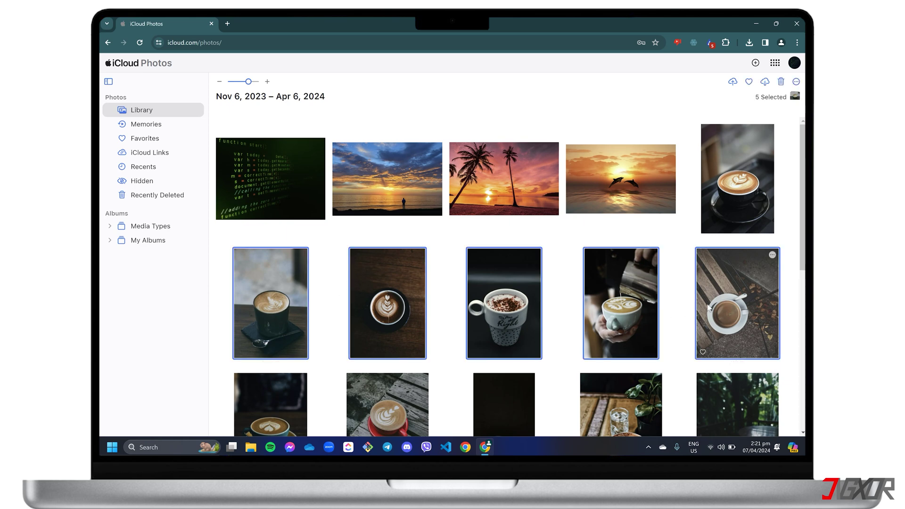
pyautogui.click(765, 83)
# Extract the iCloud Photos zip on ESD-USB (E:) to E:\iCloud Photos and open its inner coffee-photo folder
pyautogui.press('super+e')
pyautogui.doubleClick(501, 111)
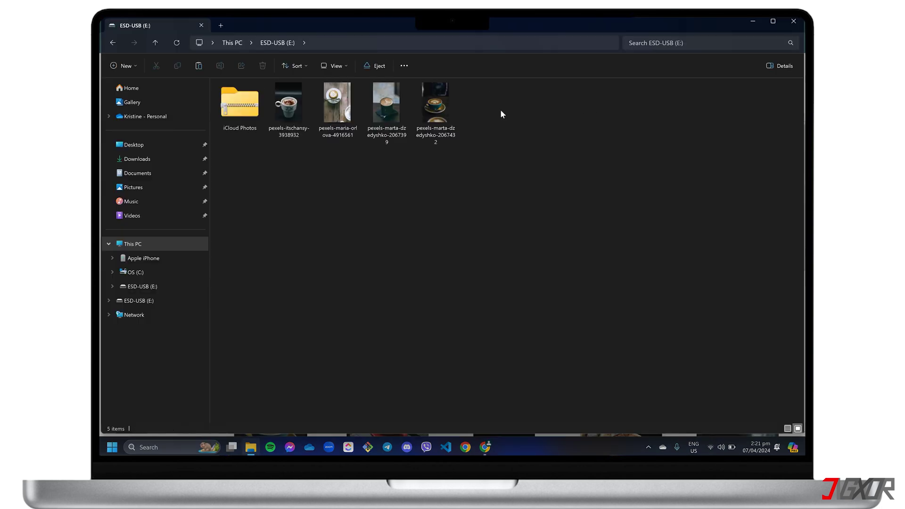
pyautogui.rightClick(241, 104)
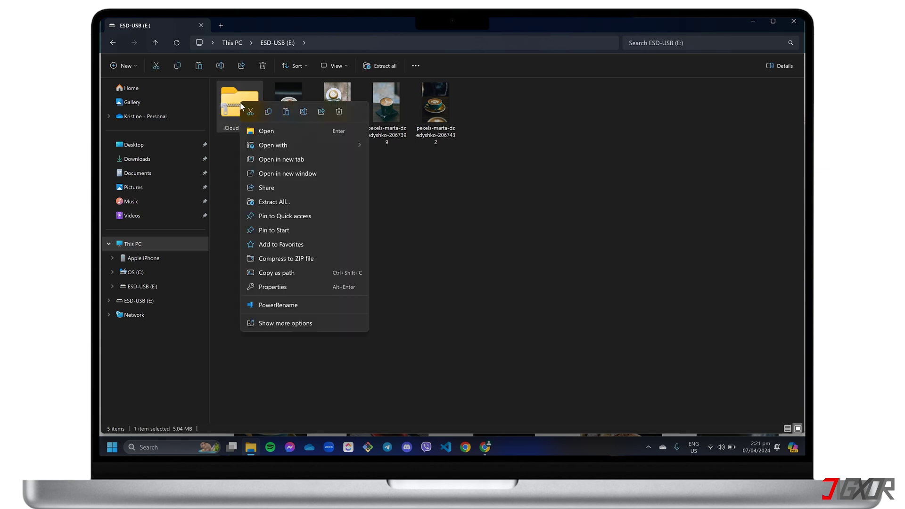
pyautogui.click(287, 200)
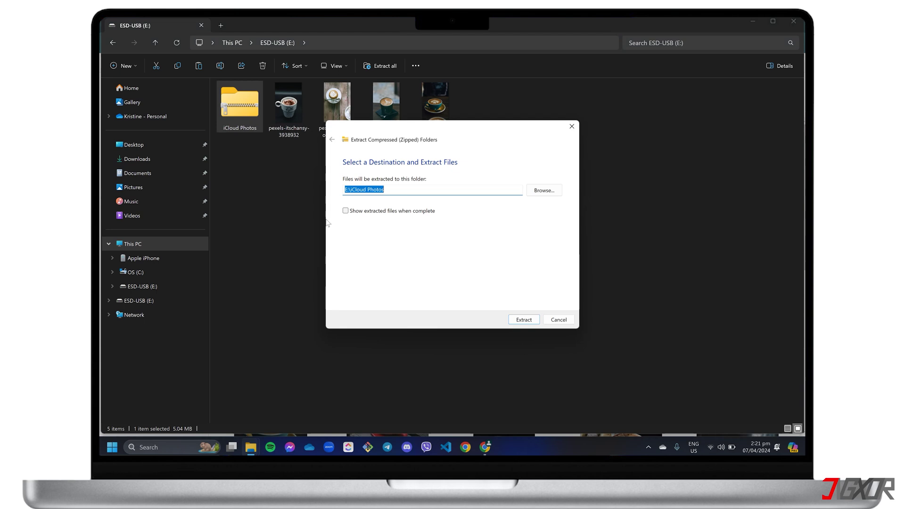
pyautogui.click(524, 319)
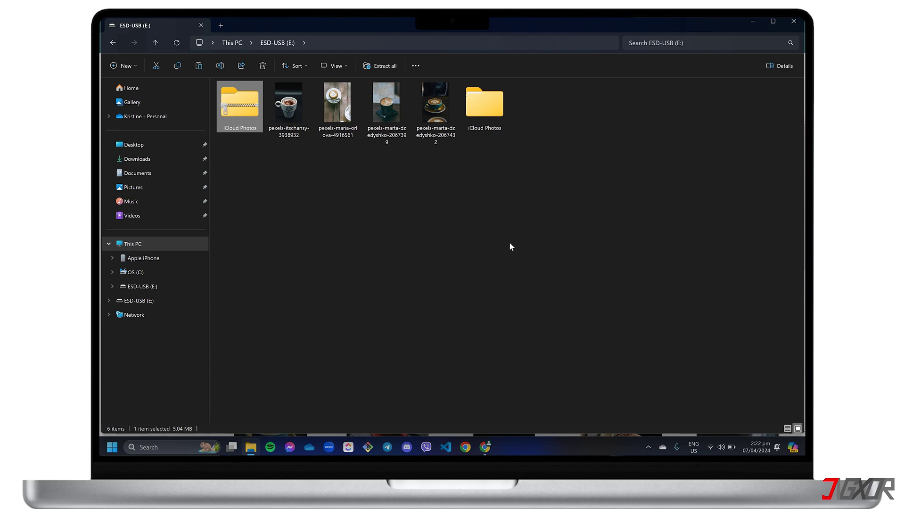
pyautogui.doubleClick(489, 113)
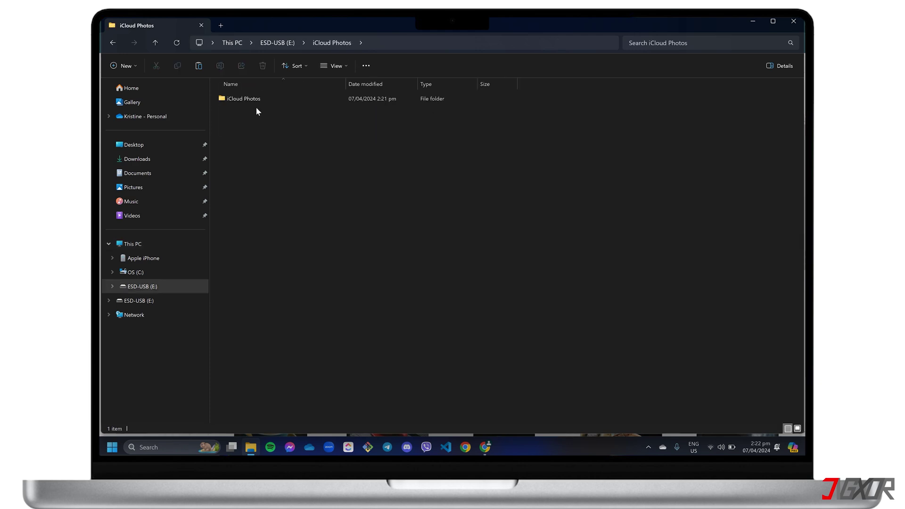
pyautogui.doubleClick(255, 99)
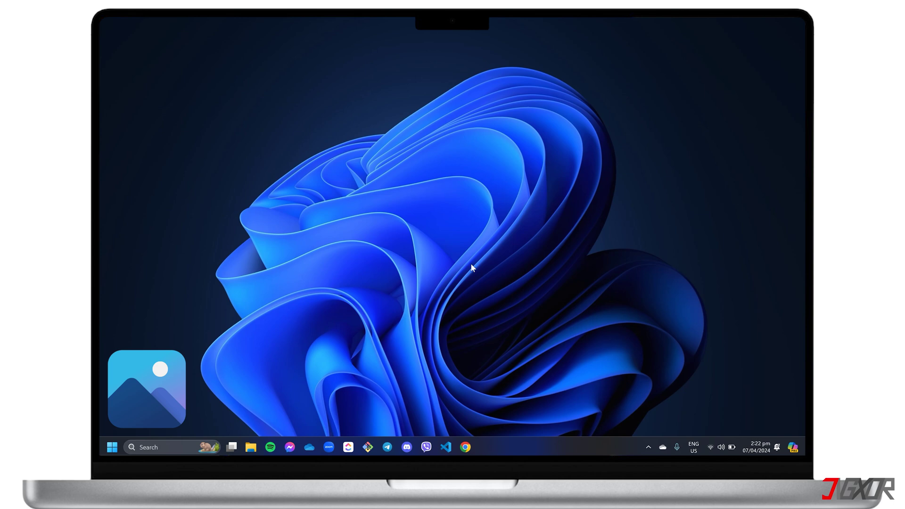
# Launch the Photos app from the Start search
pyautogui.press('super')
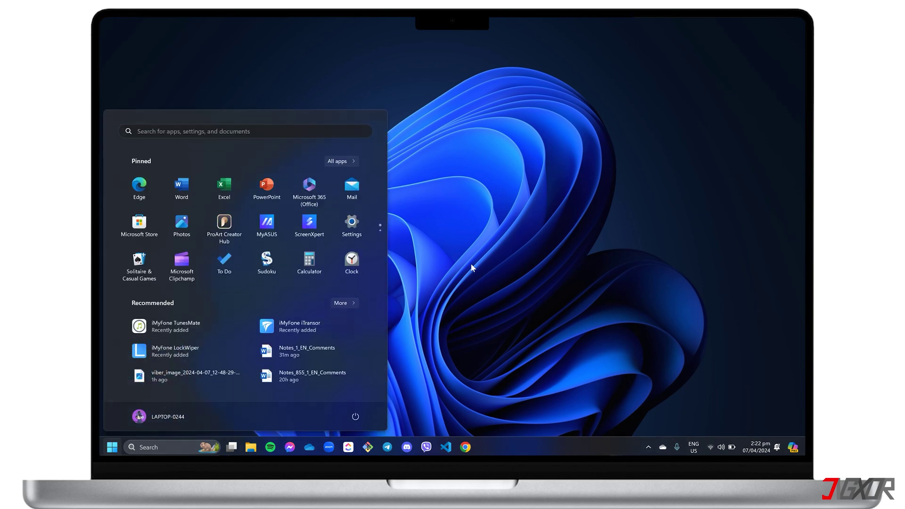
pyautogui.write('photos')
pyautogui.press('Return')
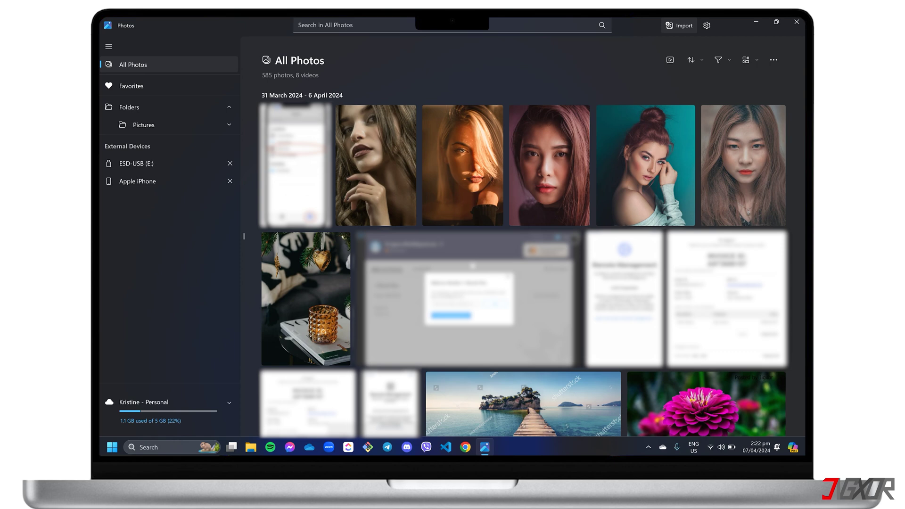
# Add the ESD-USB (E:) drive as a folder source in Photos
pyautogui.rightClick(141, 107)
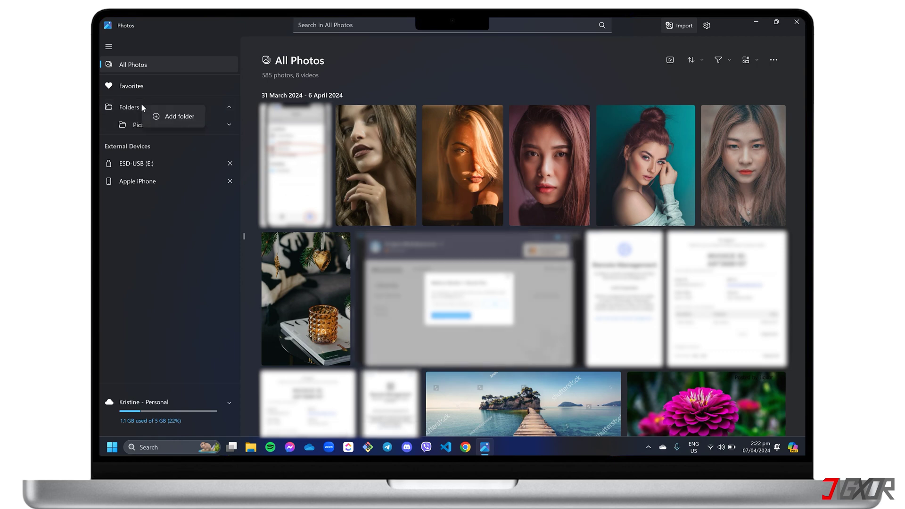
pyautogui.click(178, 116)
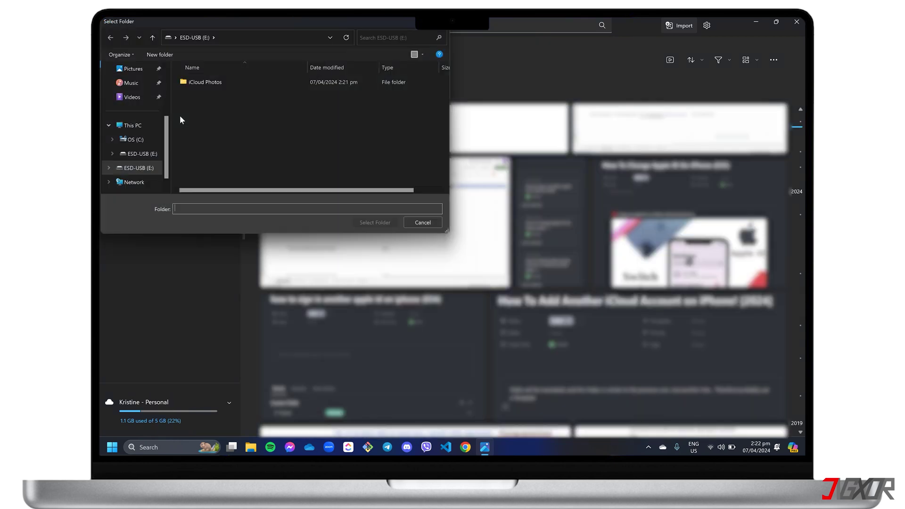
pyautogui.click(151, 125)
pyautogui.click(344, 87)
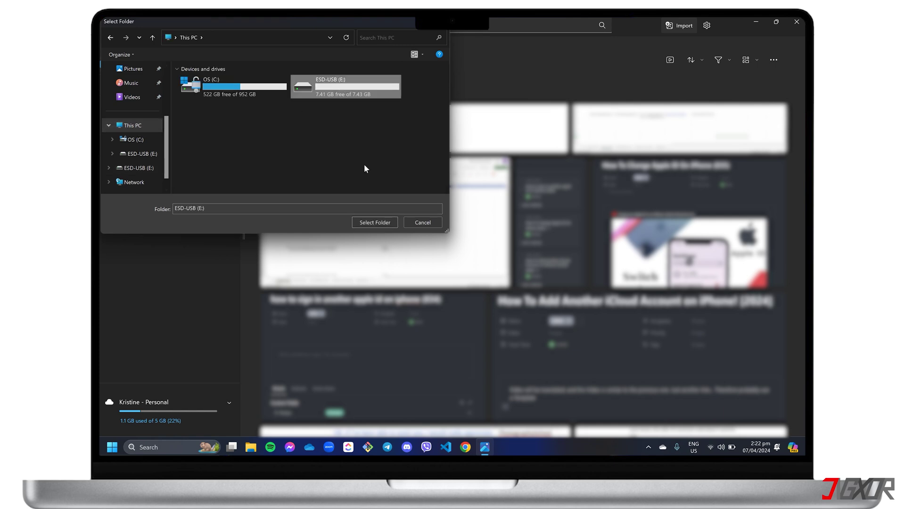
pyautogui.click(375, 222)
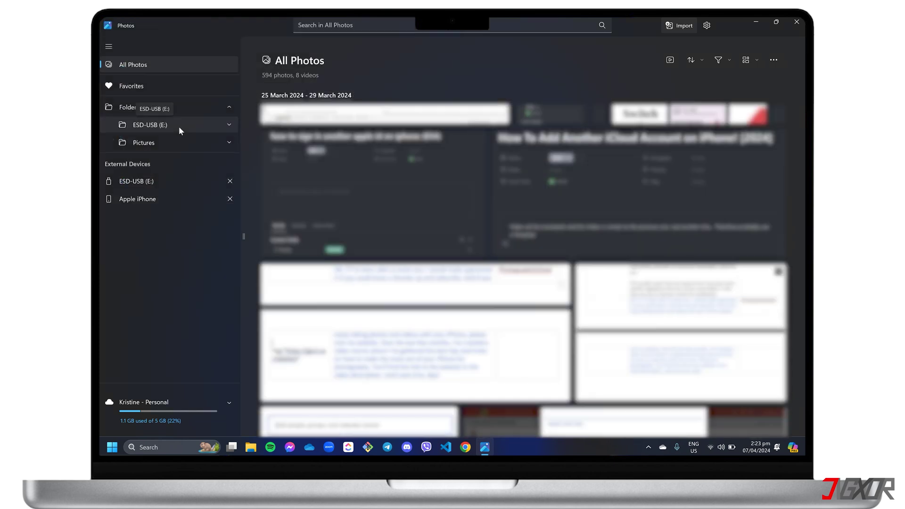
# Select all 11 photos on the Apple iPhone in Photos
pyautogui.click(146, 202)
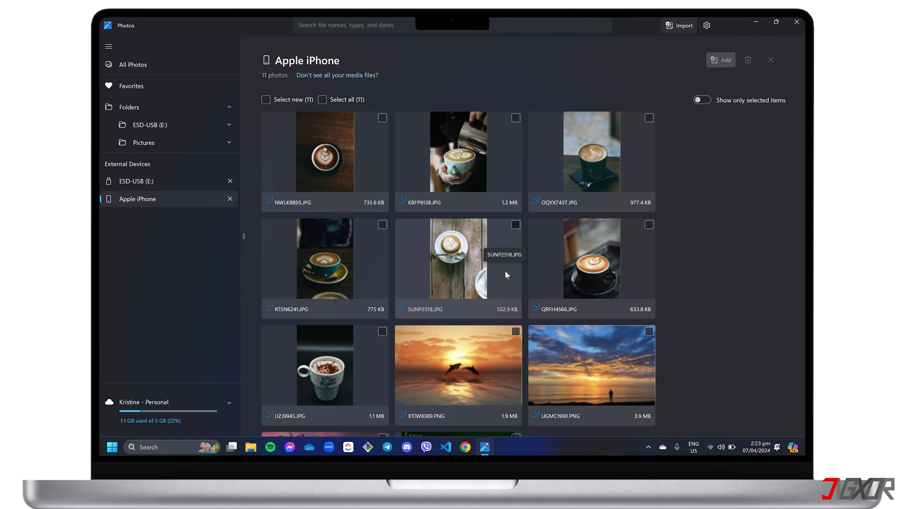
pyautogui.click(382, 118)
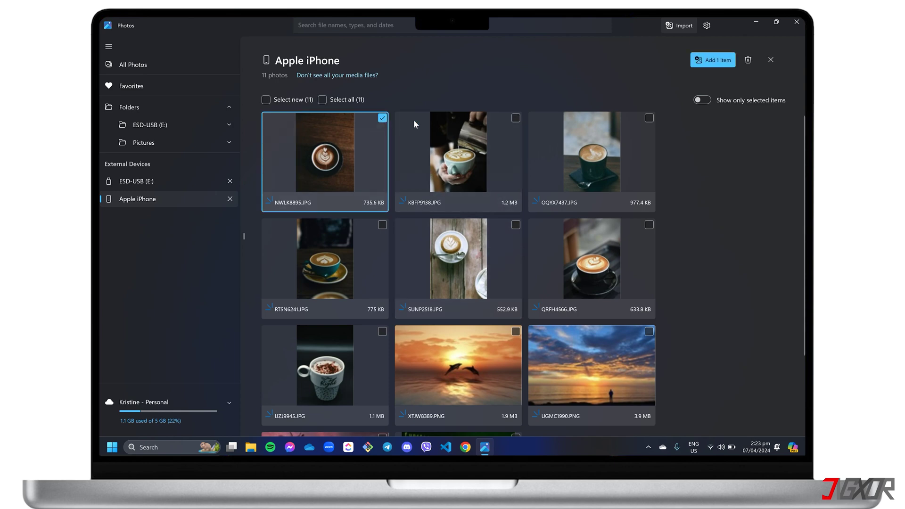
pyautogui.click(516, 118)
pyautogui.click(649, 117)
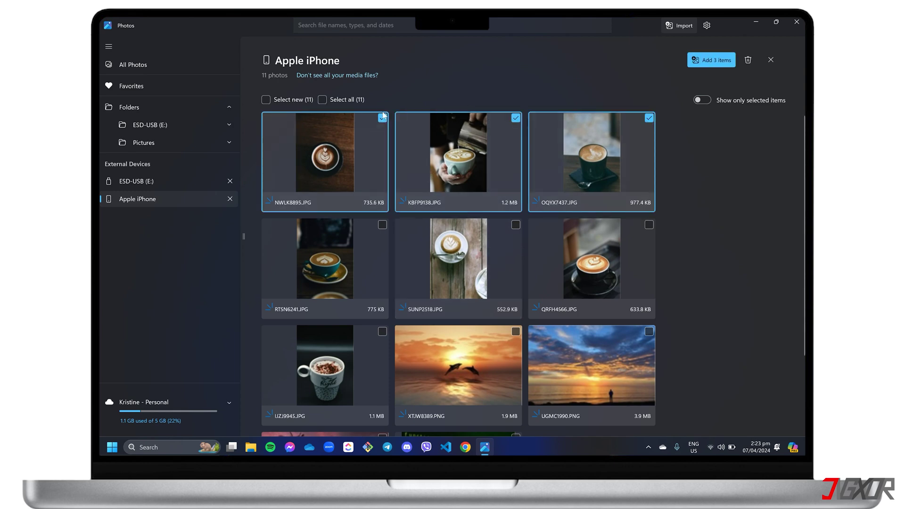
pyautogui.click(322, 99)
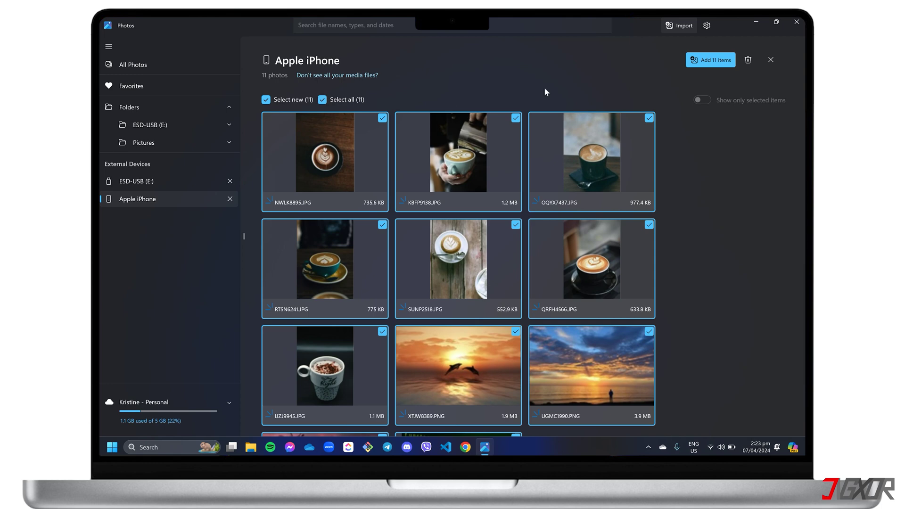
# Import the 11 selected photos to the ESD-USB (E:) drive
pyautogui.click(702, 64)
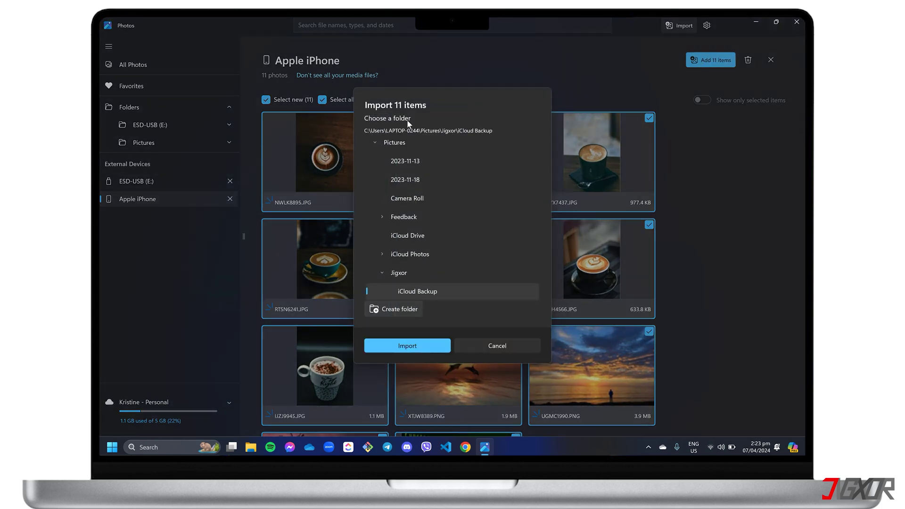
pyautogui.click(376, 142)
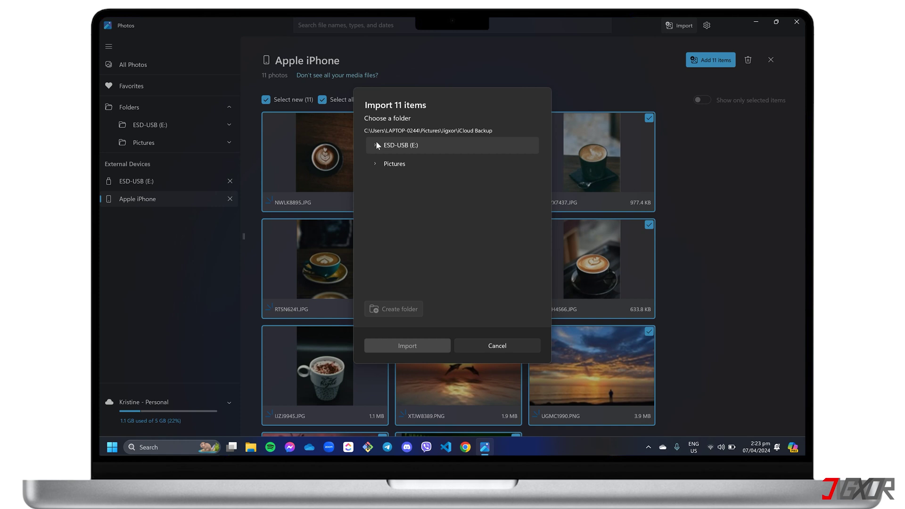
pyautogui.click(416, 146)
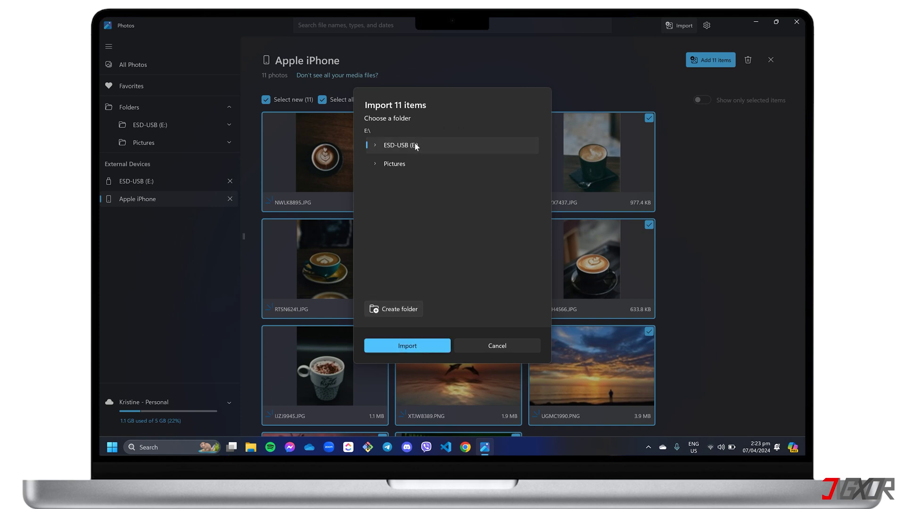
pyautogui.click(402, 344)
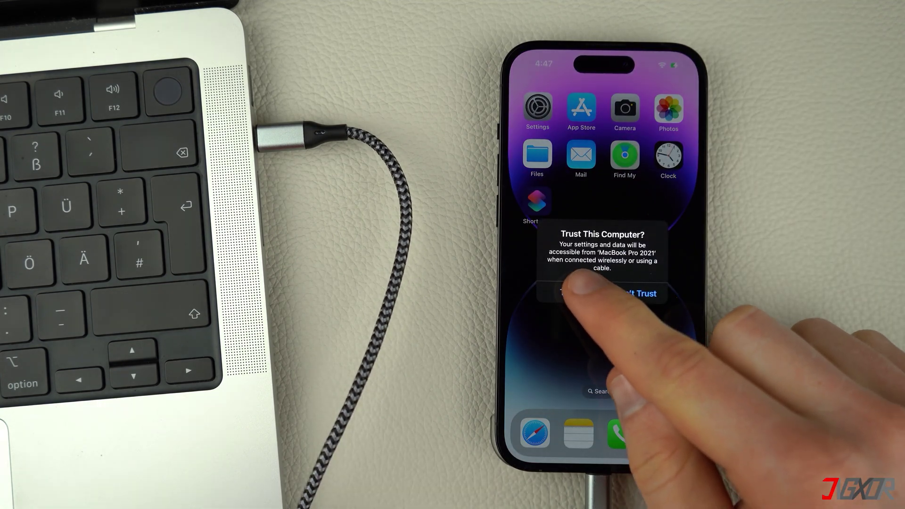
# Approve the Trust This Computer alert on the iPhone and enter the device passcode
pyautogui.click(569, 293)
pyautogui.click(601, 350)
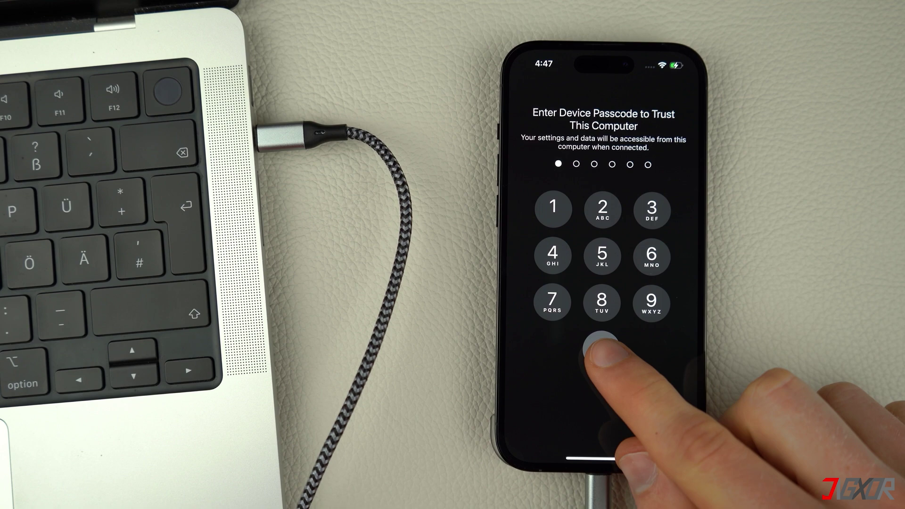
pyautogui.click(601, 350)
pyautogui.click(601, 349)
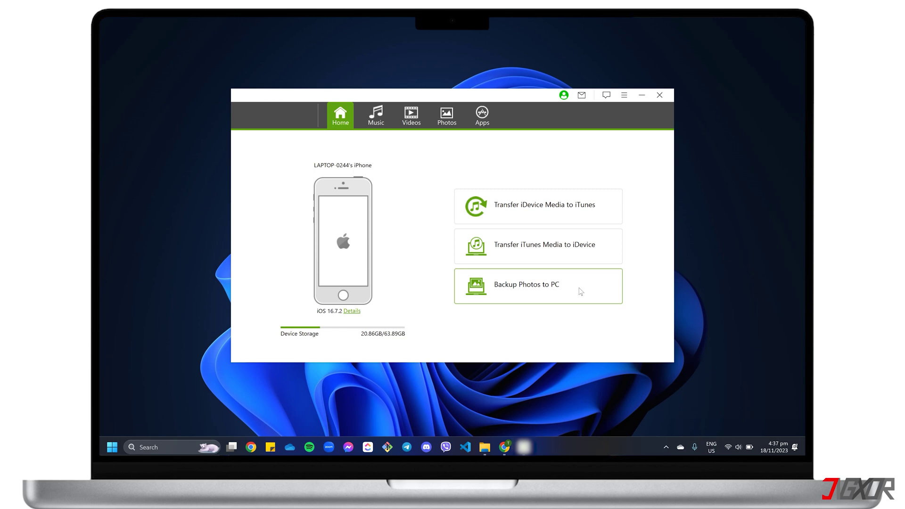
# Select four coffee photos in the iPhone's Camera Roll in TunesMate's Photos section
pyautogui.click(446, 116)
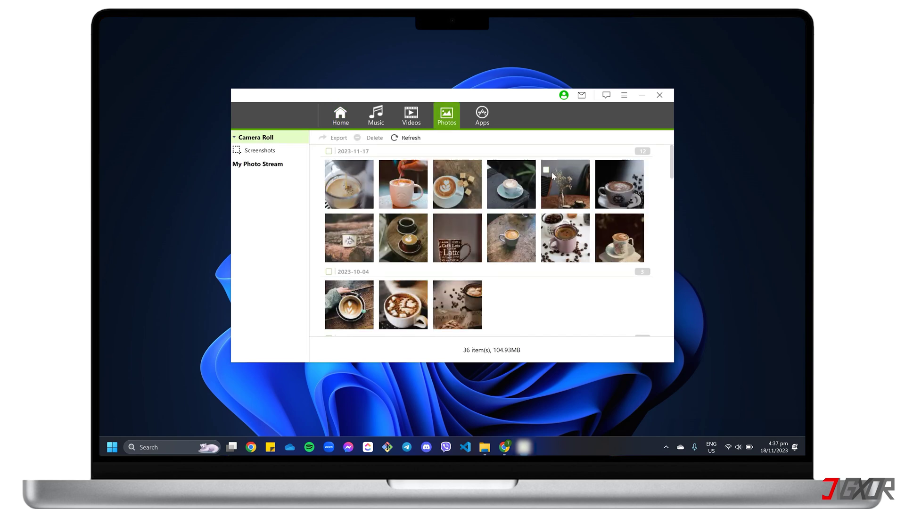
pyautogui.click(546, 170)
pyautogui.click(600, 170)
pyautogui.click(600, 223)
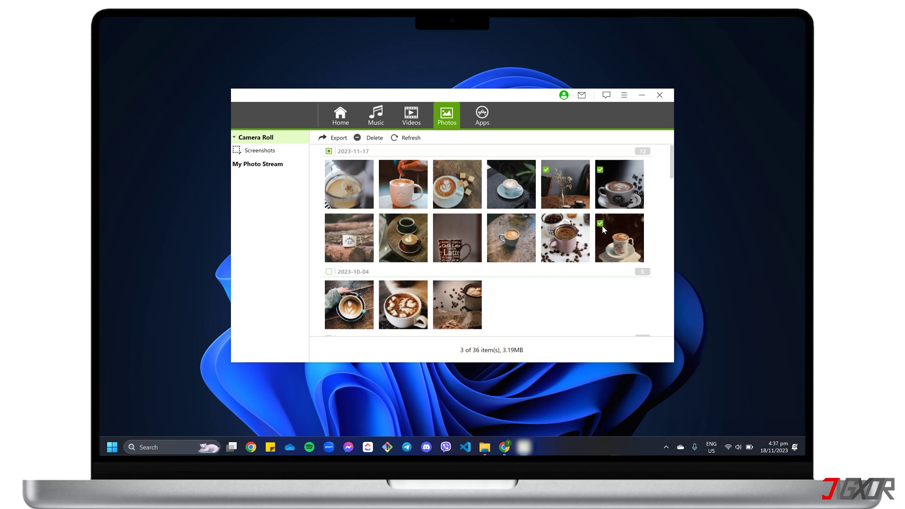
pyautogui.click(546, 223)
# Export the four selected photos to PC, saving them onto the ESD-USB (E:) drive
pyautogui.click(338, 139)
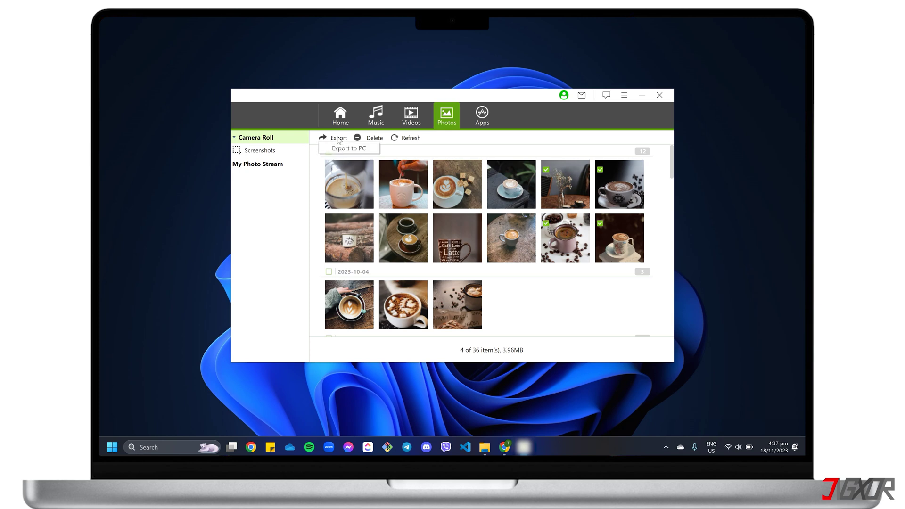
pyautogui.click(340, 150)
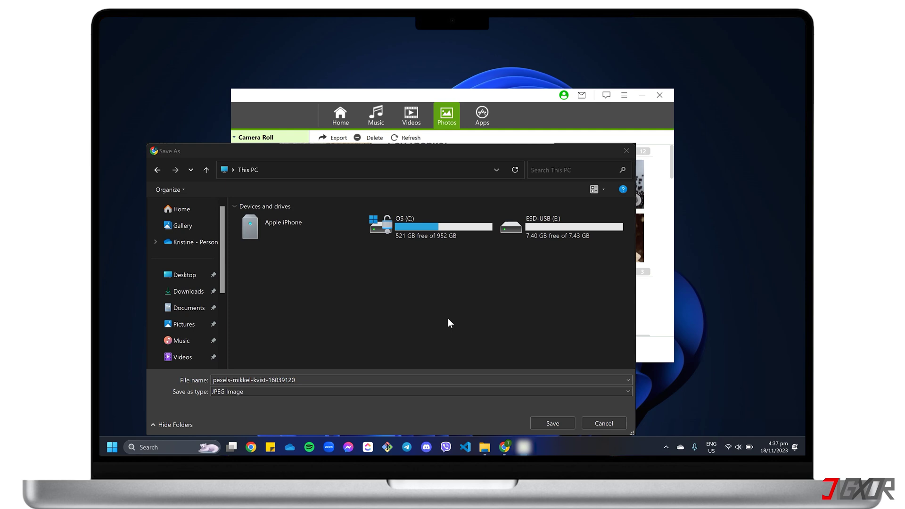
pyautogui.click(546, 238)
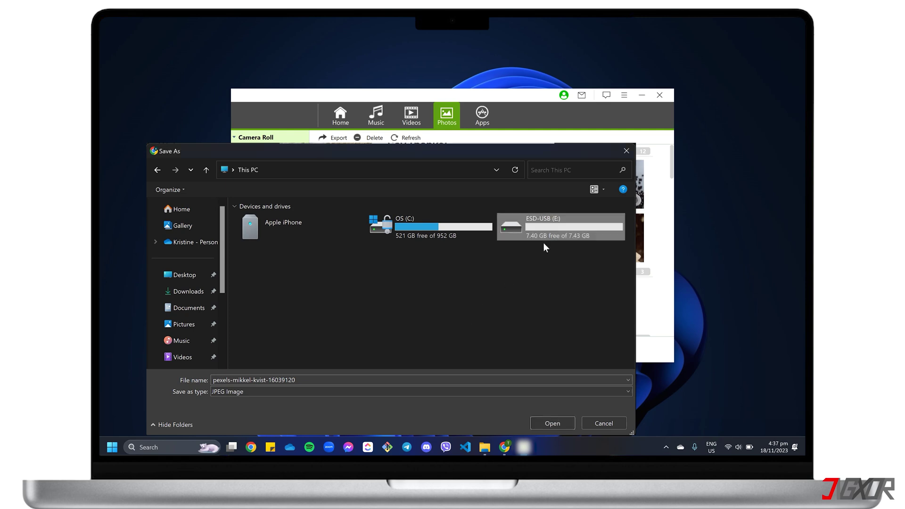
pyautogui.click(552, 423)
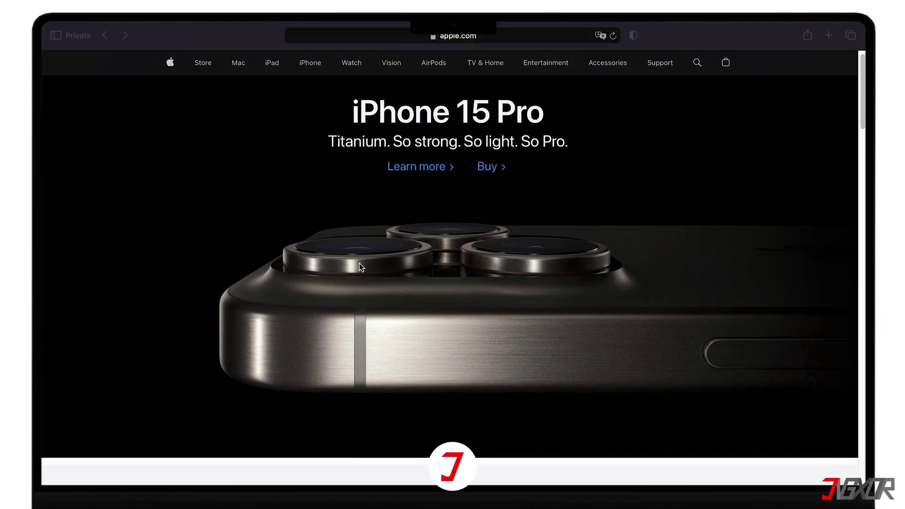
pyautogui.scroll(-5, 359, 263)
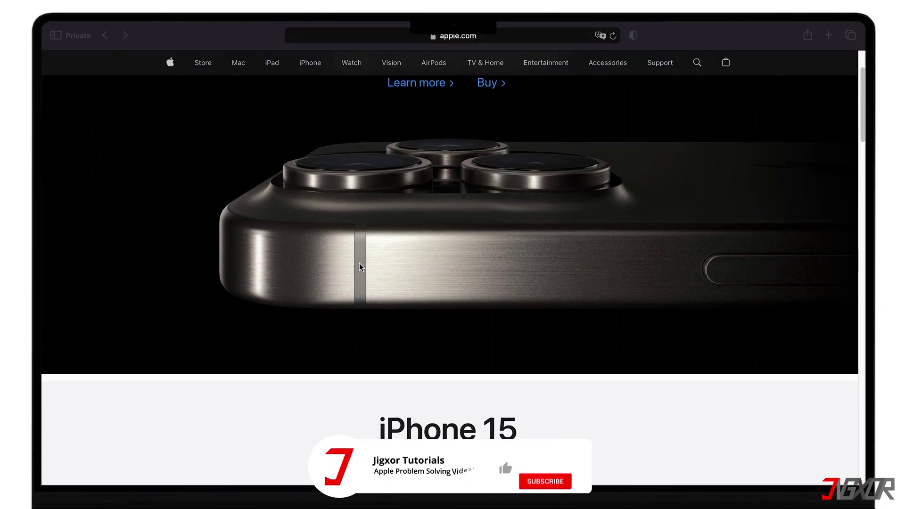
pyautogui.scroll(-6, 360, 263)
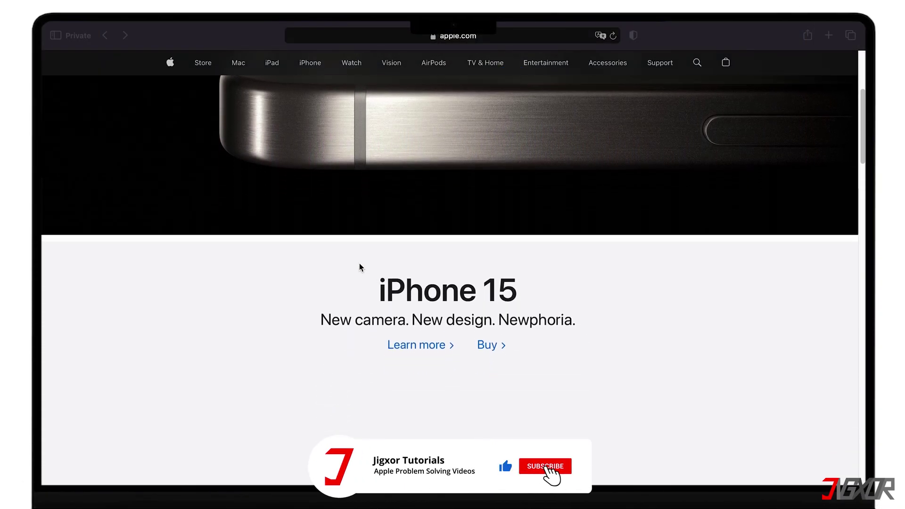
pyautogui.scroll(-5, 360, 263)
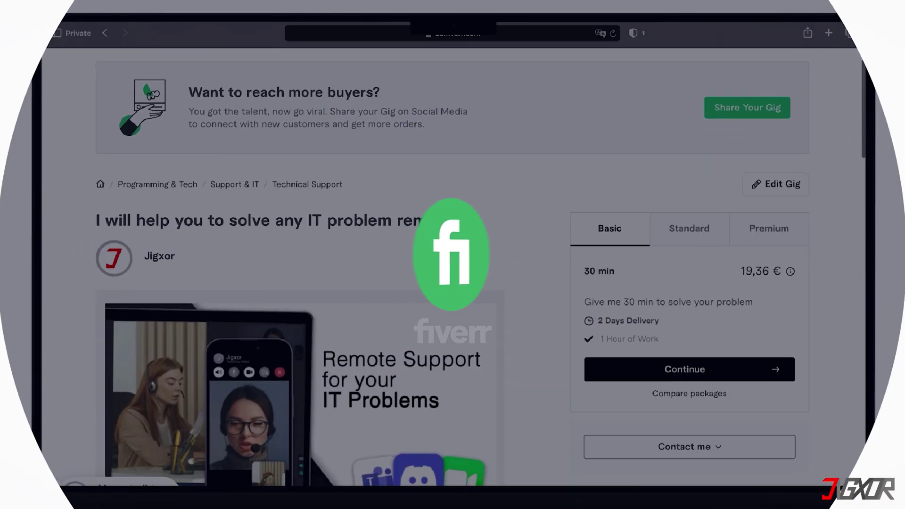
pyautogui.scroll(-7, 453, 264)
pyautogui.scroll(-10, 462, 252)
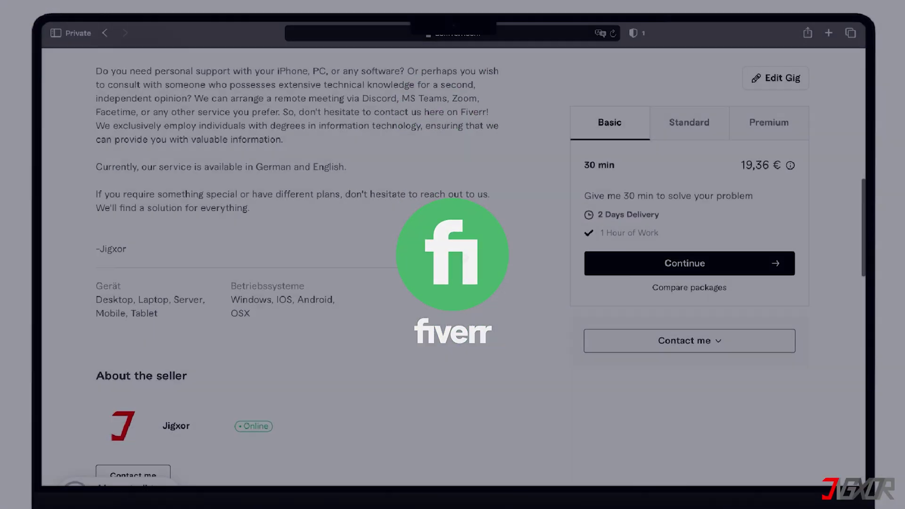
pyautogui.scroll(-3, 462, 252)
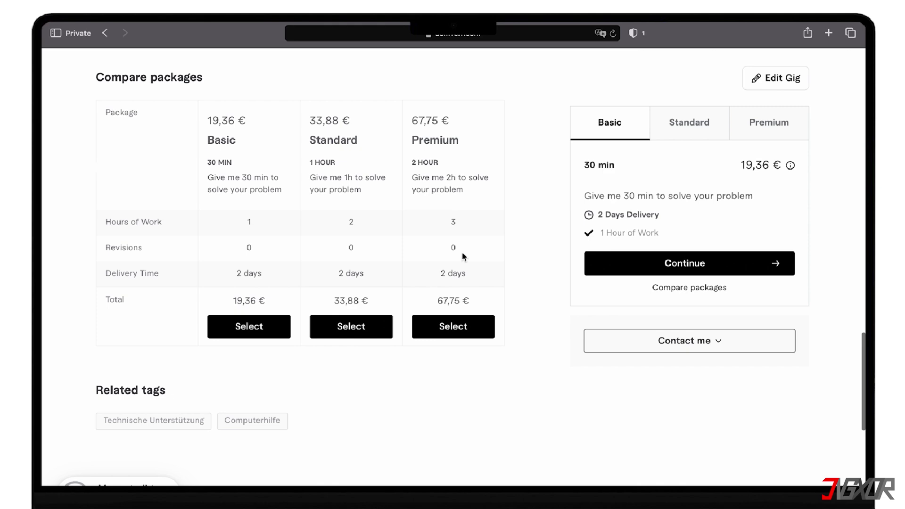